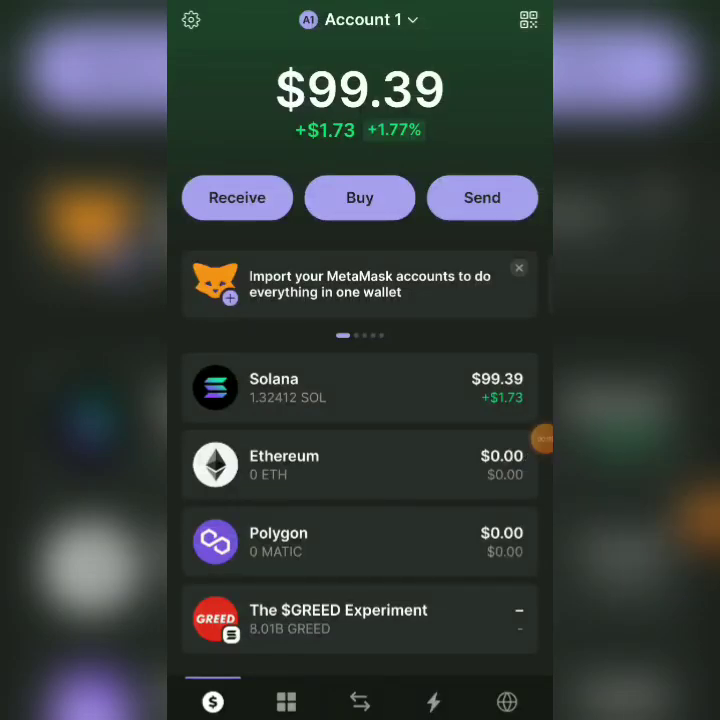
# Switch Phantom wallet to its built-in Explore browser.
pyautogui.scroll(-3, 360, 450)
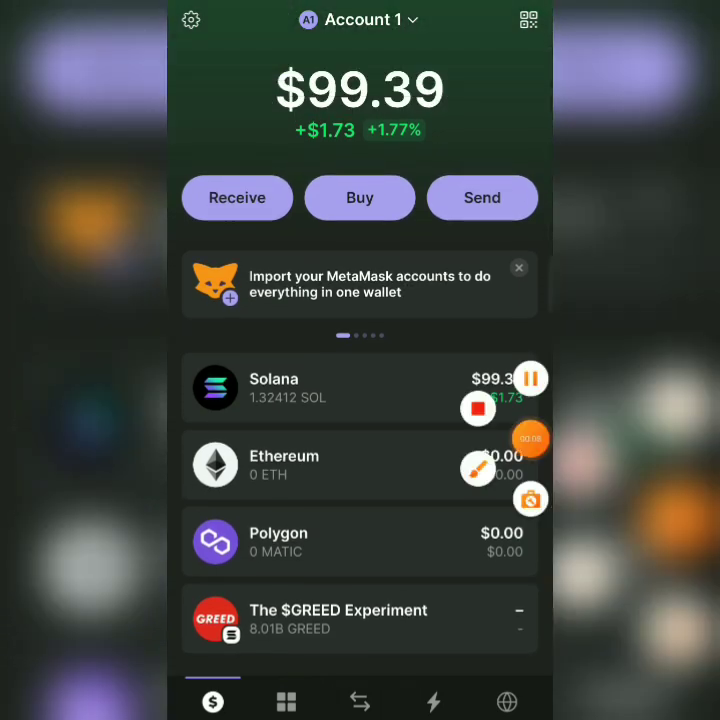
pyautogui.click(543, 438)
pyautogui.moveTo(392, 610); pyautogui.dragTo(350, 547)
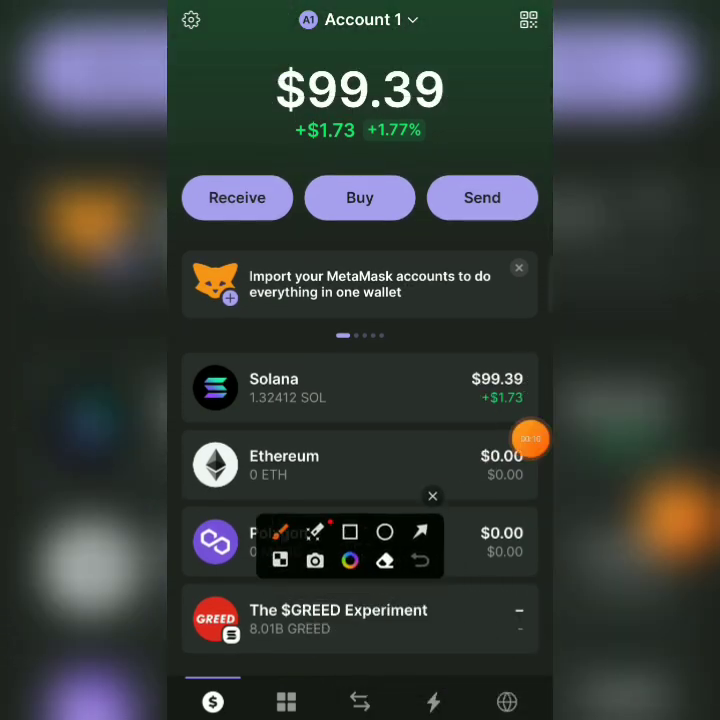
pyautogui.moveTo(462, 712); pyautogui.dragTo(540, 700)
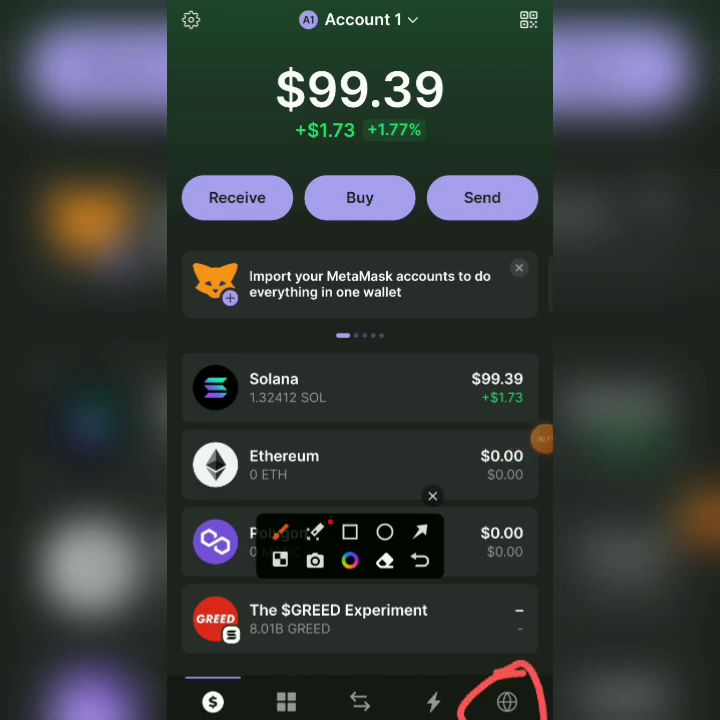
pyautogui.click(432, 496)
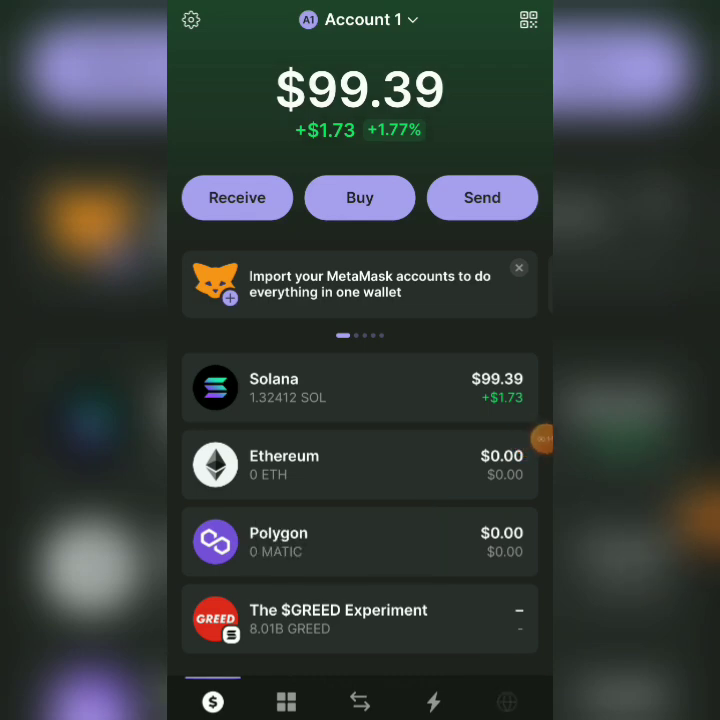
pyautogui.click(507, 702)
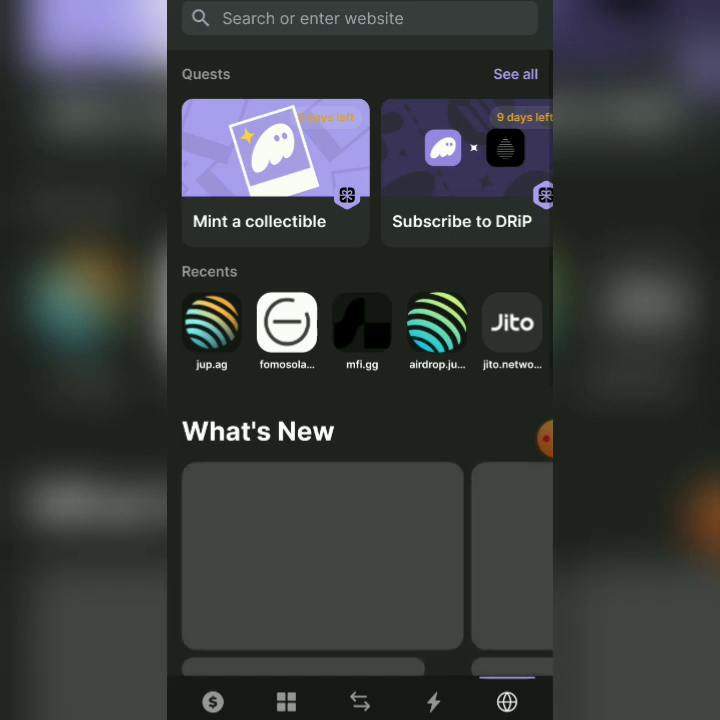
# Load jup.ag in the wallet browser to bring up Jupiter's swap page.
pyautogui.click(545, 437)
pyautogui.click(503, 635)
pyautogui.moveTo(358, 24)
pyautogui.mouseDown()
pyautogui.moveTo(425, 8)
pyautogui.moveTo(470, 12)
pyautogui.mouseUp()
pyautogui.click(541, 633)
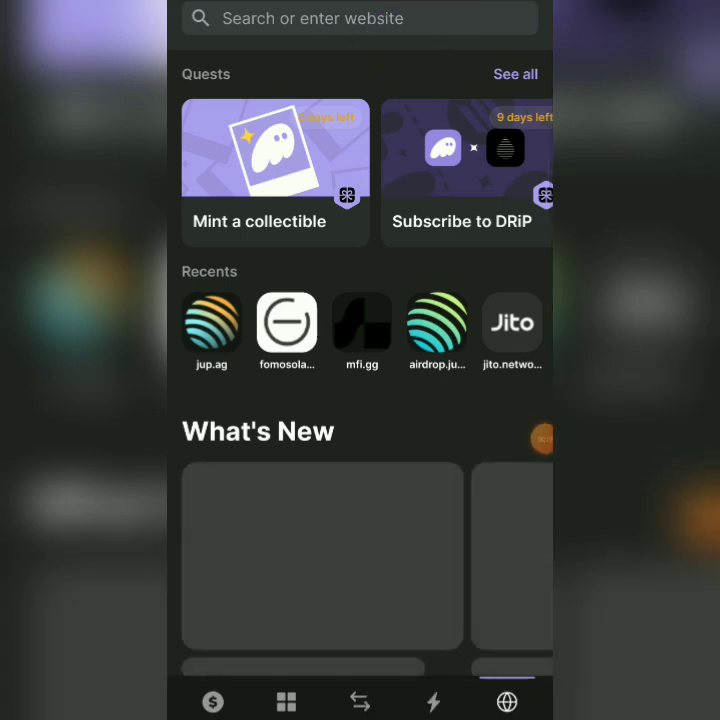
pyautogui.click(360, 18)
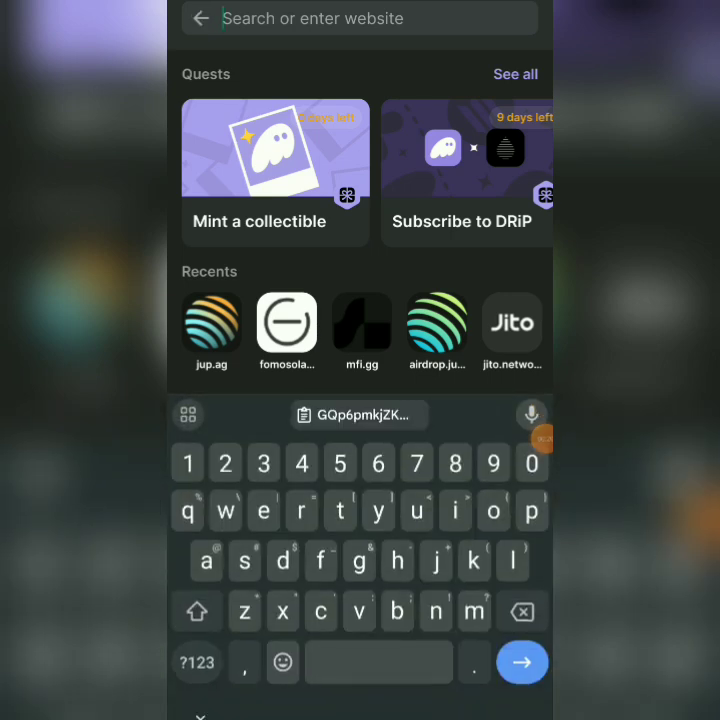
pyautogui.write('jup.a')
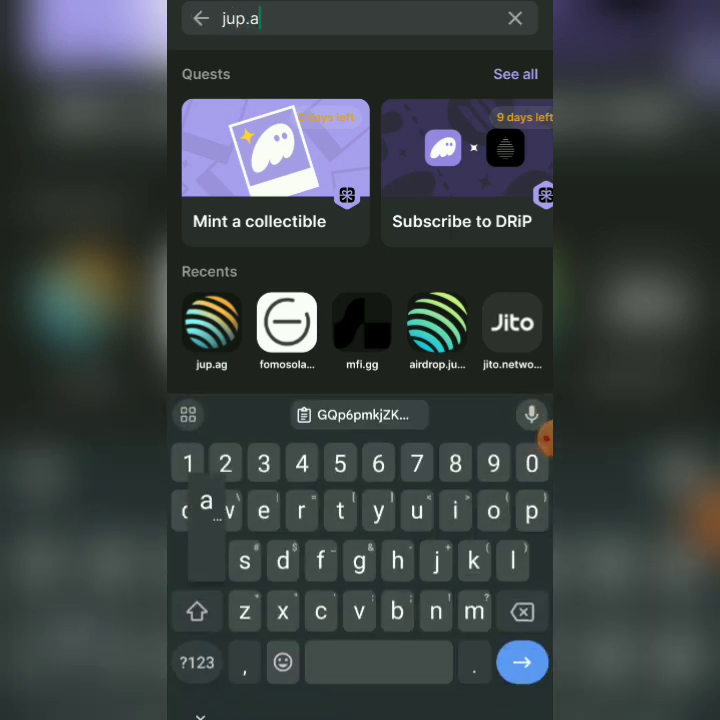
pyautogui.write('g')
pyautogui.press('Return')
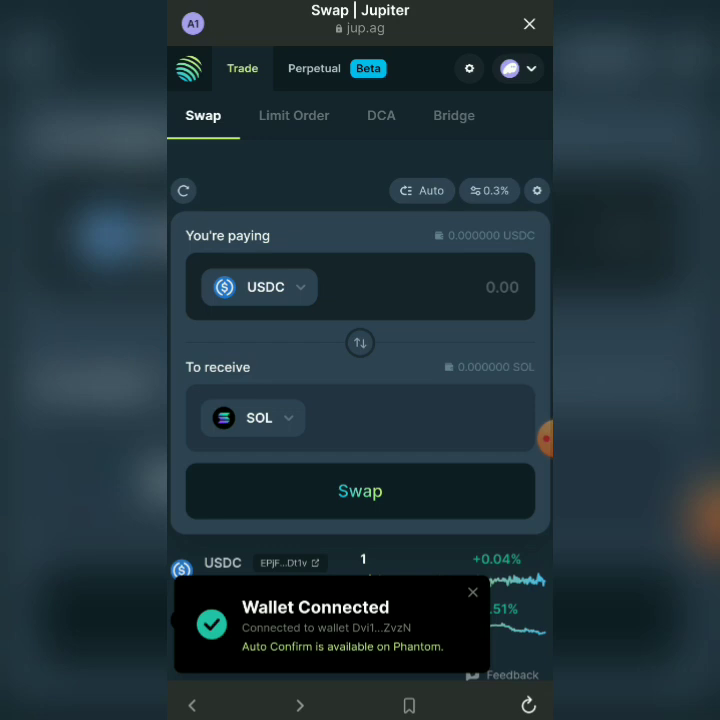
# Flip the swap direction so SOL is paid and USDC received.
pyautogui.click(545, 438)
pyautogui.click(477, 464)
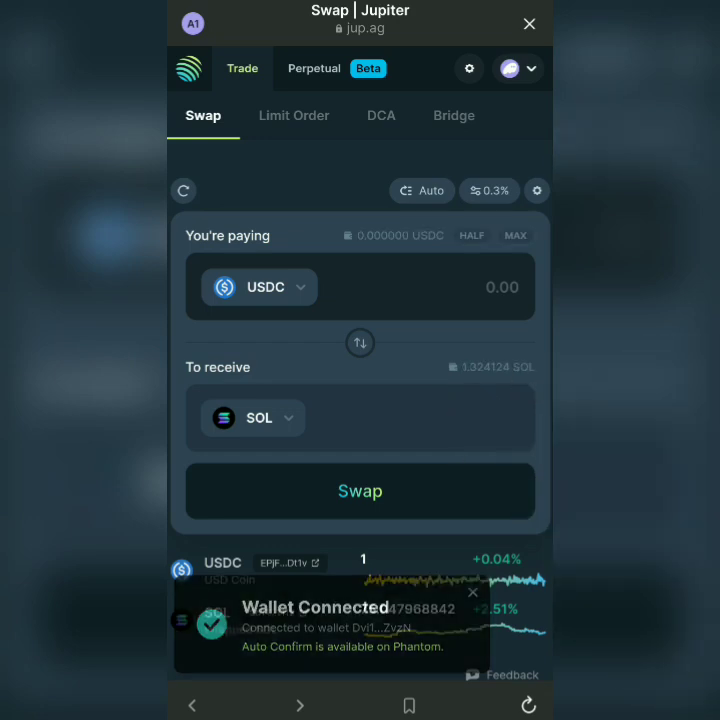
pyautogui.moveTo(360, 320); pyautogui.dragTo(395, 325)
pyautogui.click(541, 633)
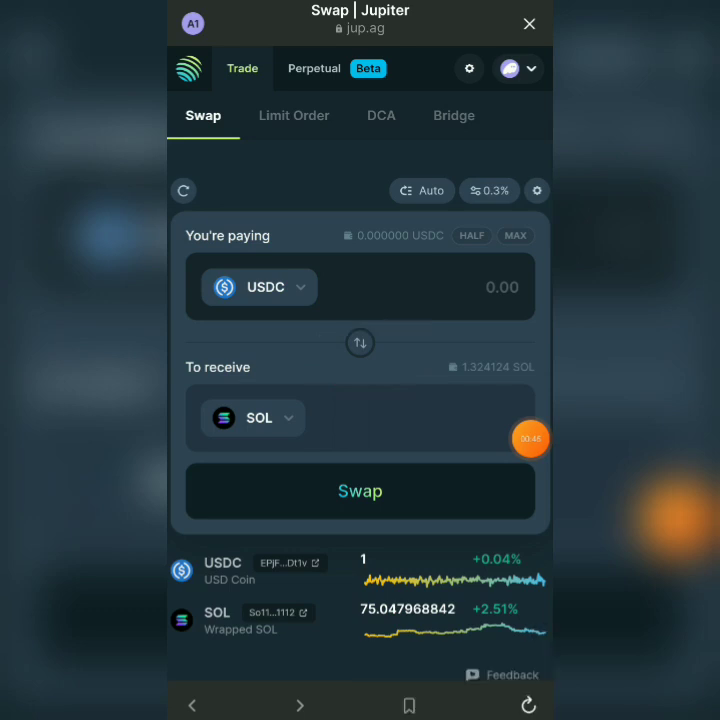
pyautogui.click(360, 343)
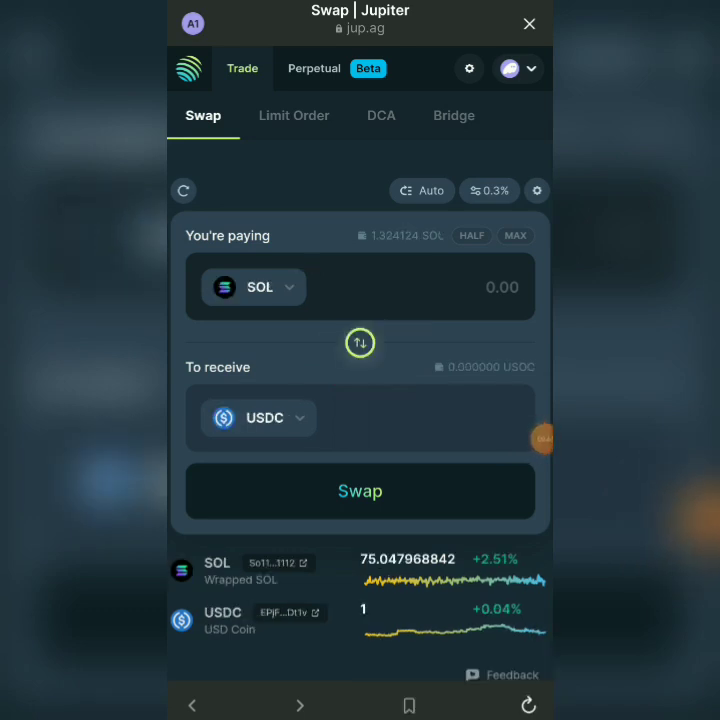
# Review the reversed SOL-to-USDC pair showing the 1.324124 SOL balance.
pyautogui.click(541, 438)
pyautogui.click(477, 468)
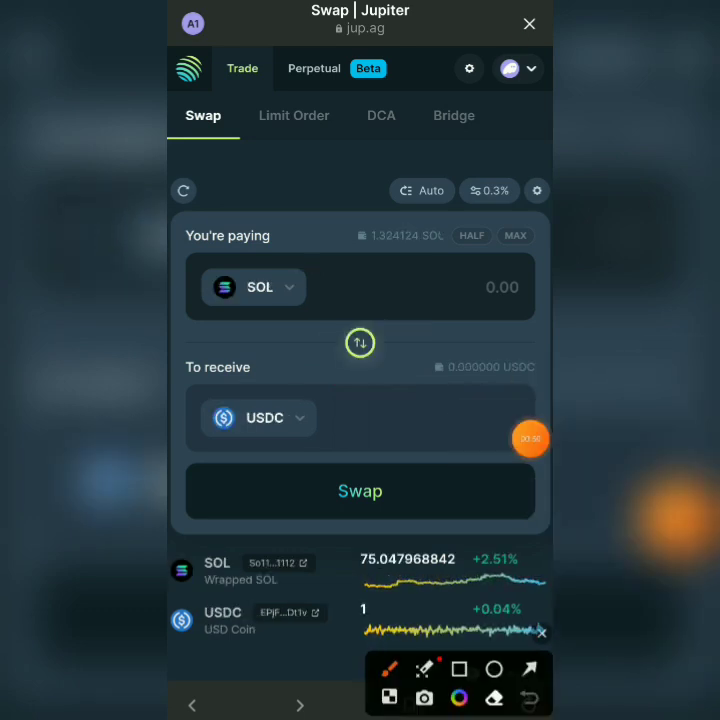
pyautogui.moveTo(522, 42)
pyautogui.mouseDown()
pyautogui.moveTo(482, 95)
pyautogui.moveTo(548, 62)
pyautogui.mouseUp()
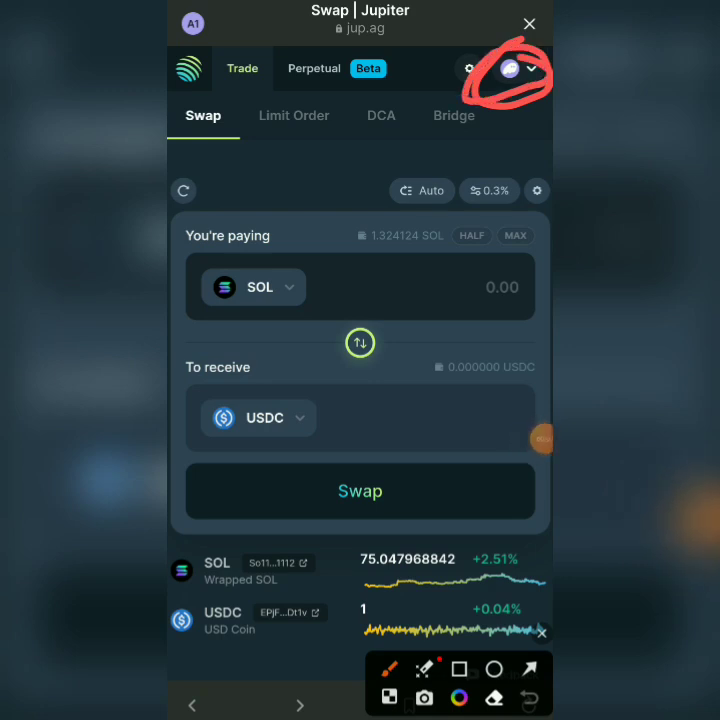
pyautogui.moveTo(475, 95); pyautogui.dragTo(540, 50)
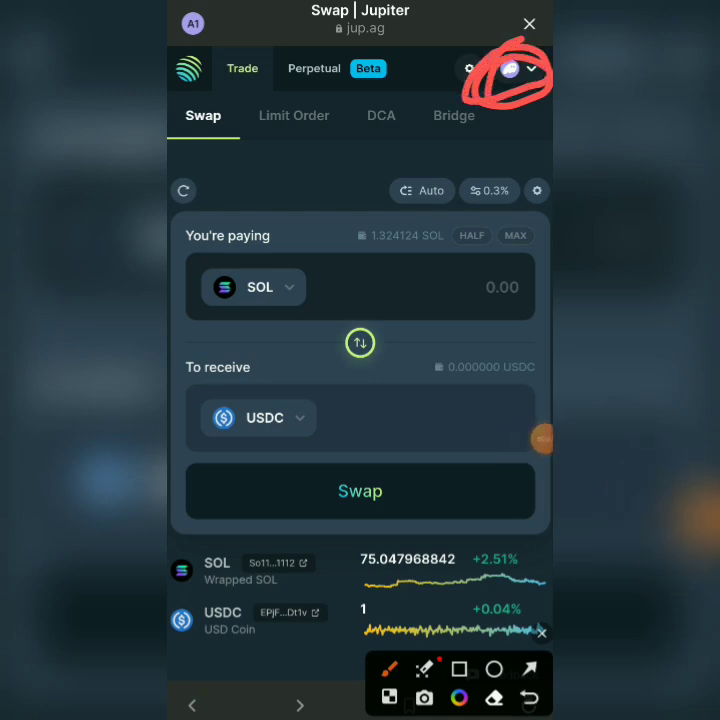
pyautogui.click(541, 632)
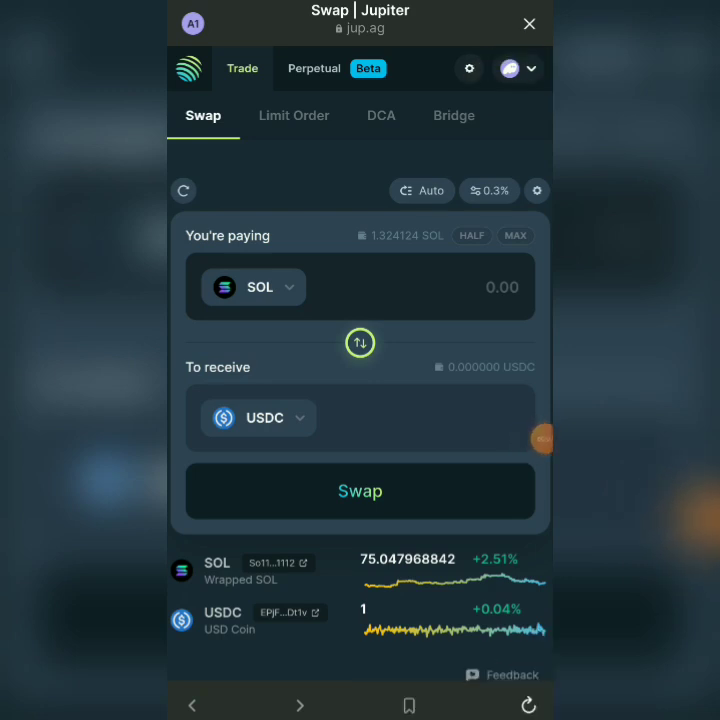
pyautogui.click(546, 437)
pyautogui.click(522, 508)
pyautogui.moveTo(290, 376); pyautogui.dragTo(378, 382)
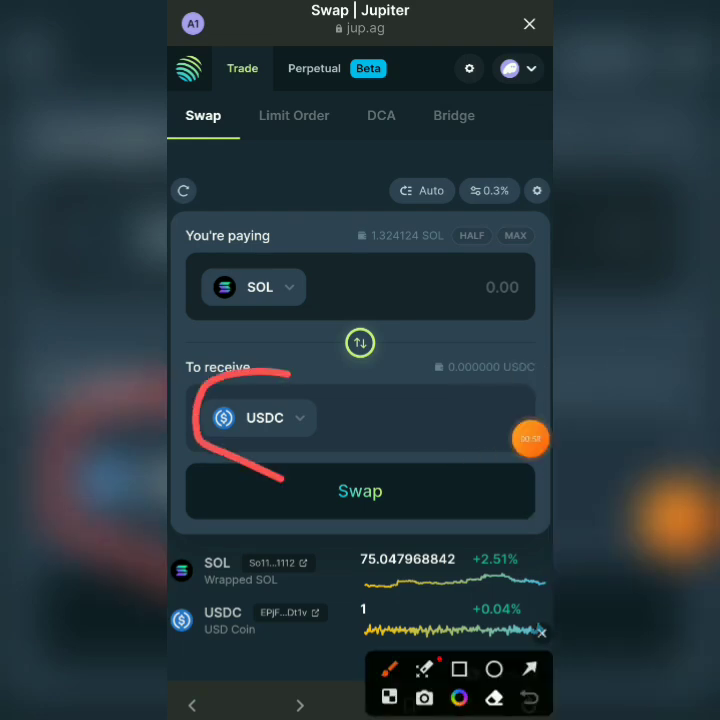
pyautogui.click(541, 632)
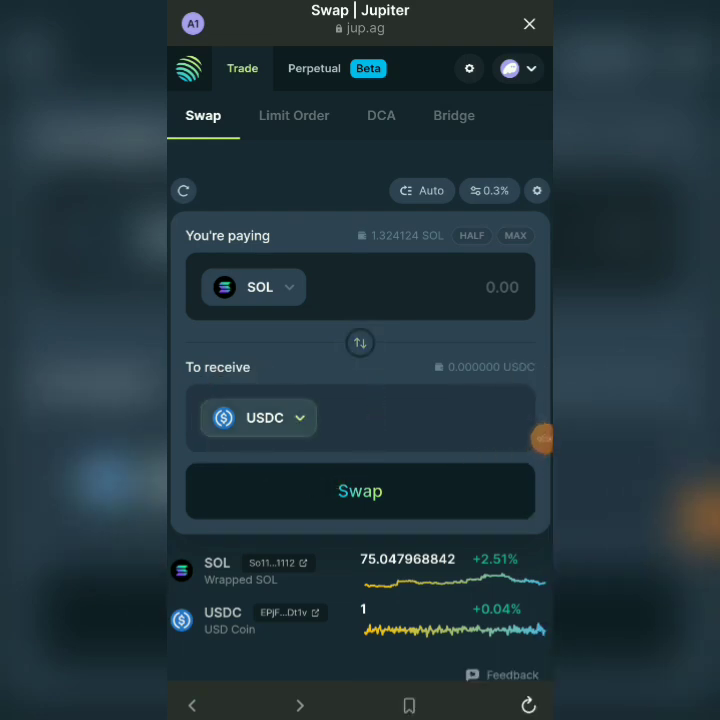
# Pick HONK as the receiving token by pasting its contract address into the token search.
pyautogui.click(262, 418)
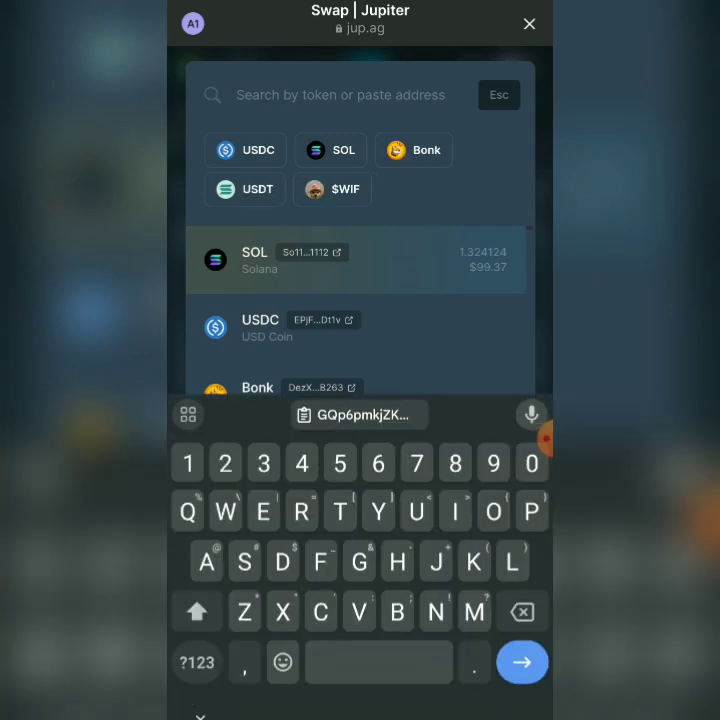
pyautogui.click(543, 438)
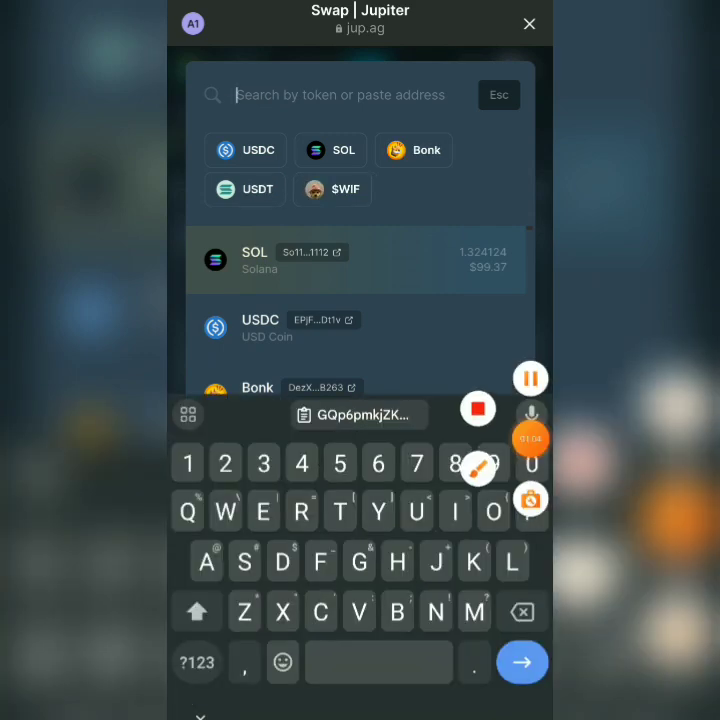
pyautogui.click(480, 466)
pyautogui.moveTo(385, 72)
pyautogui.mouseDown()
pyautogui.moveTo(235, 80)
pyautogui.moveTo(415, 100)
pyautogui.mouseUp()
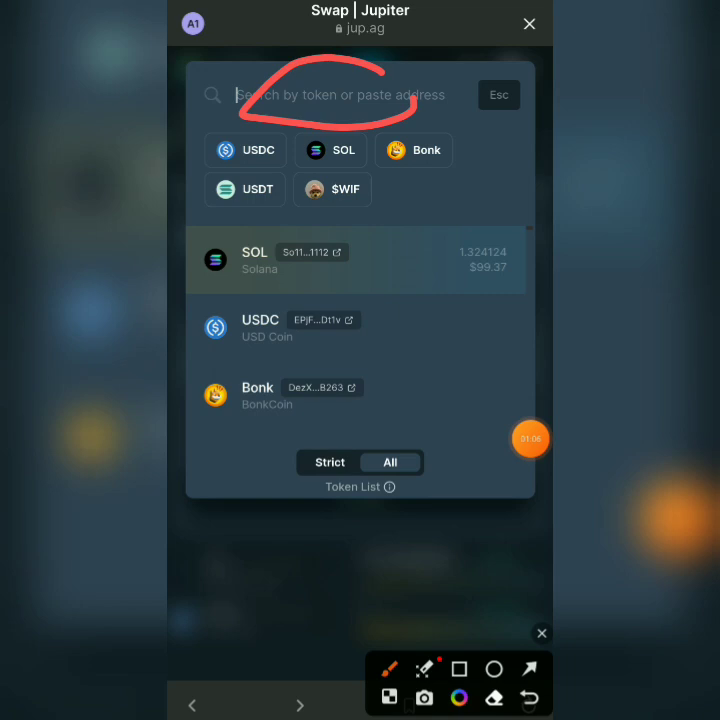
pyautogui.click(541, 633)
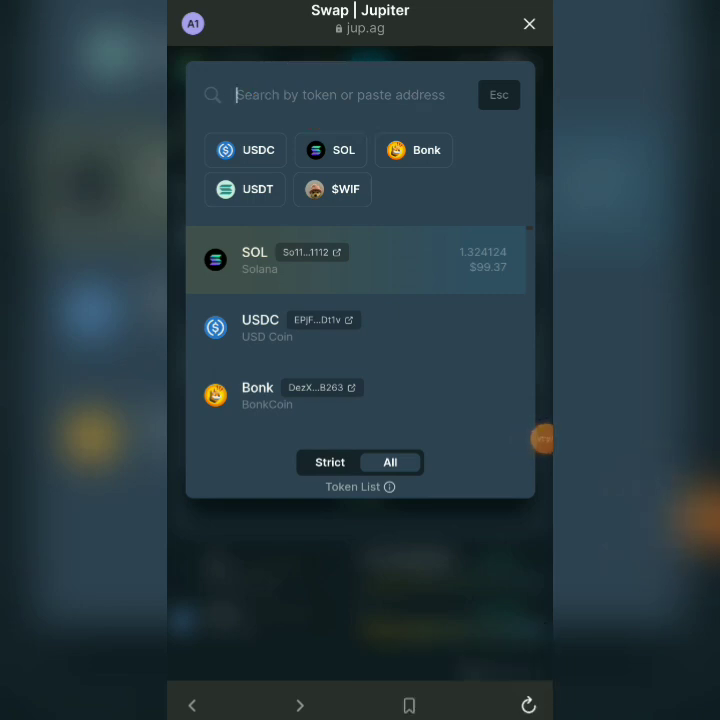
pyautogui.click(236, 115)
pyautogui.click(217, 57)
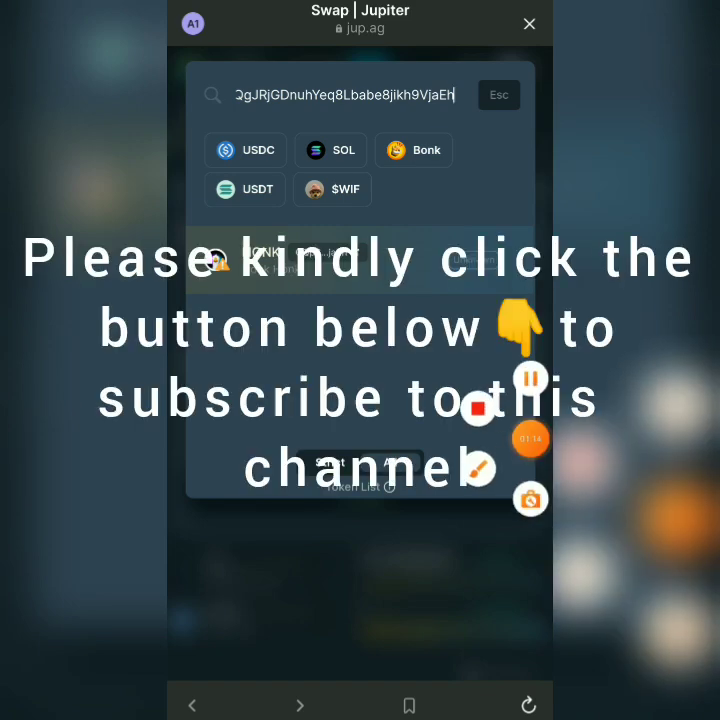
pyautogui.click(546, 438)
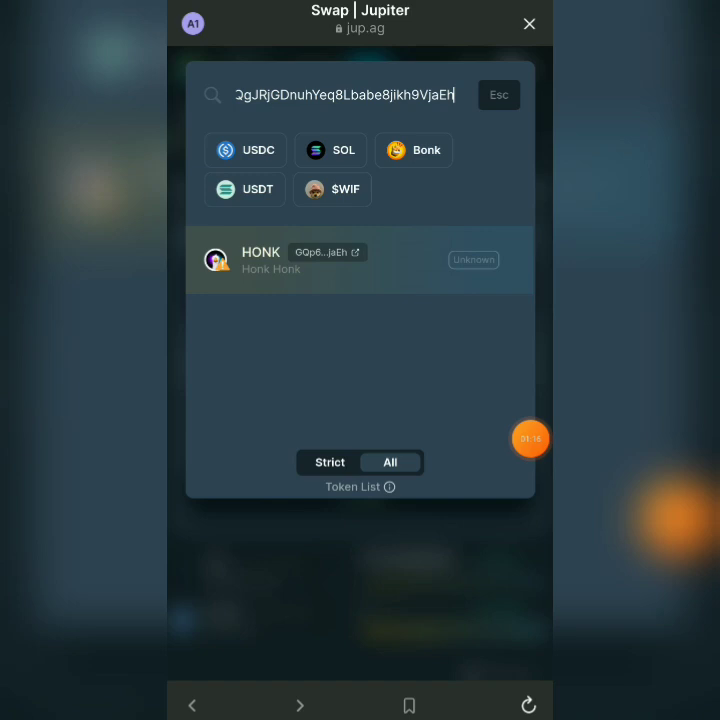
pyautogui.click(330, 260)
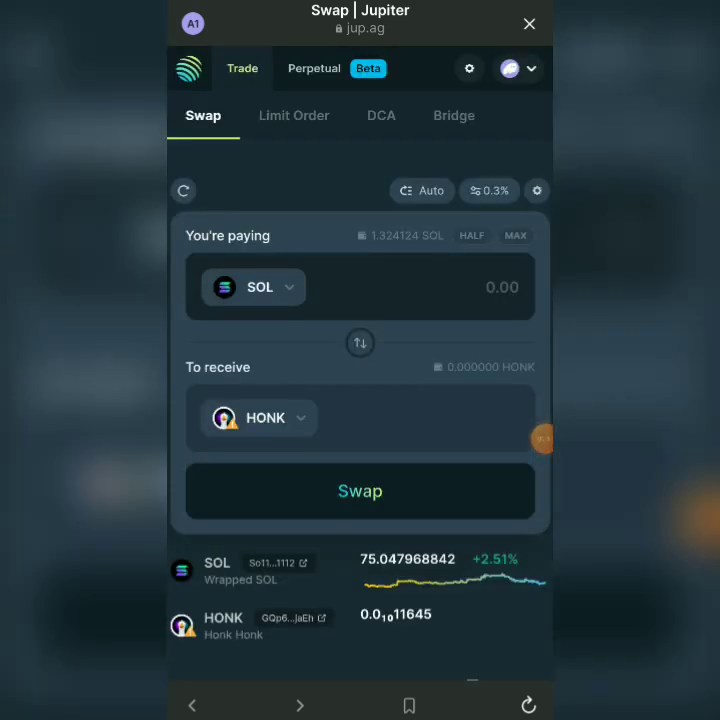
# Enter 1.23 SOL as the paying amount to get the HONK quote.
pyautogui.click(460, 287)
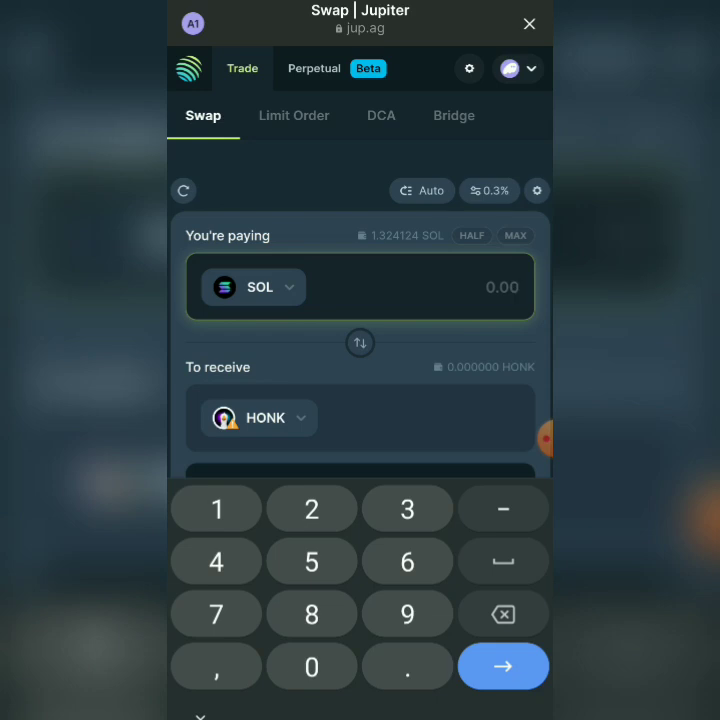
pyautogui.write('1.3')
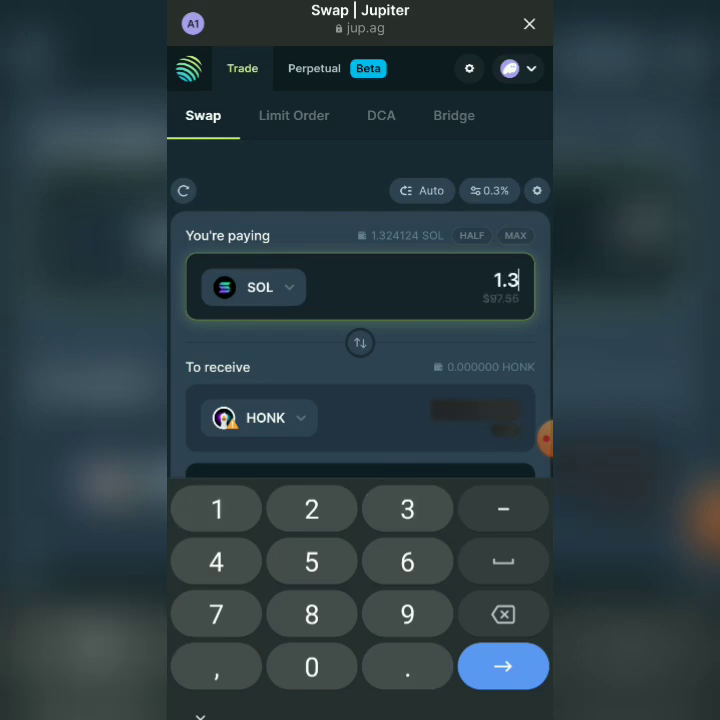
pyautogui.press('BackSpace')
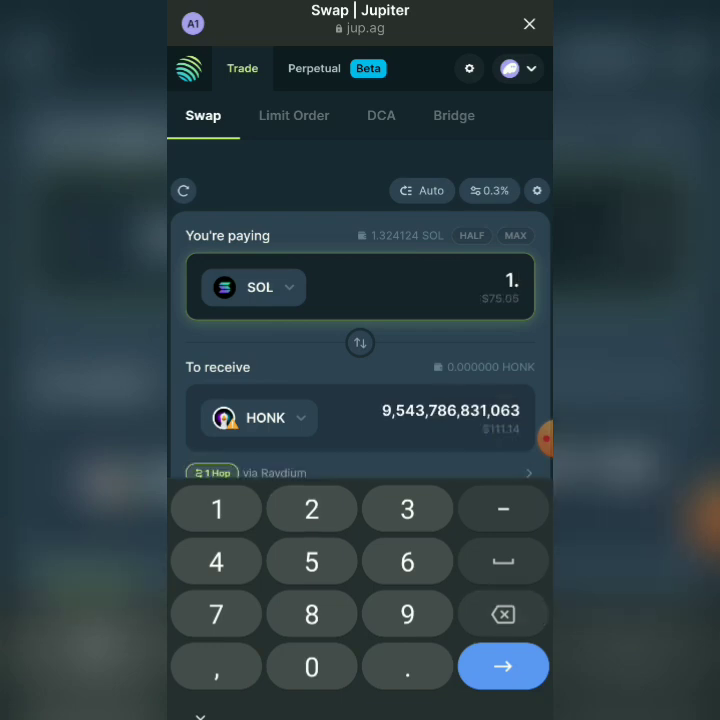
pyautogui.write('2')
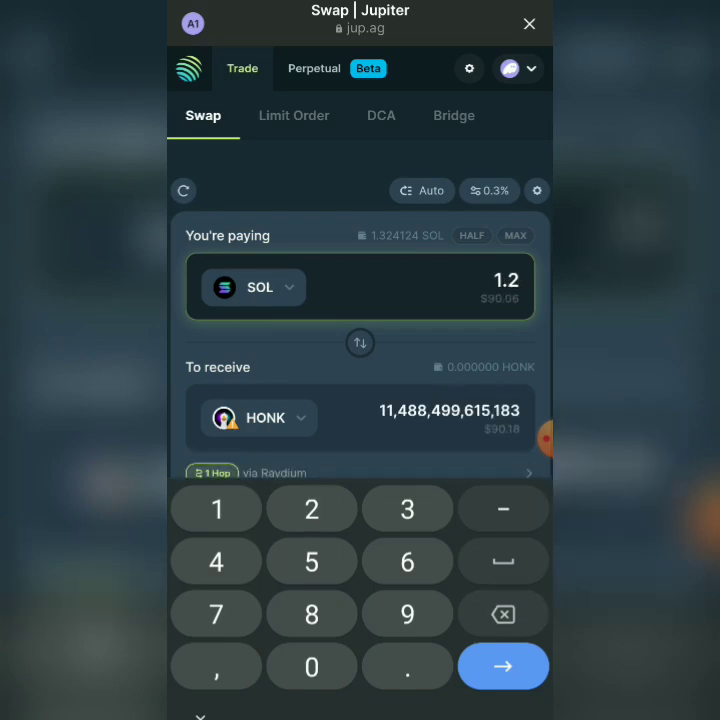
pyautogui.press('BackSpace')
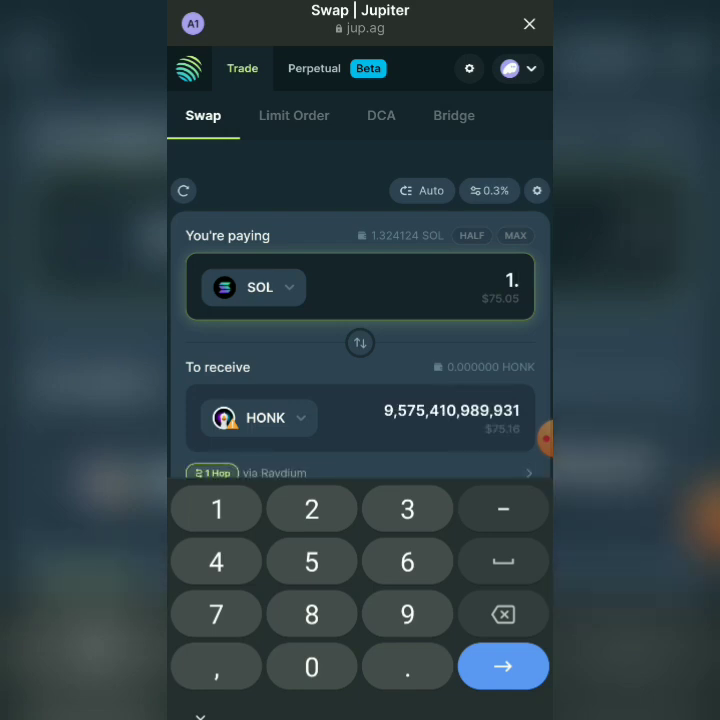
pyautogui.write('25')
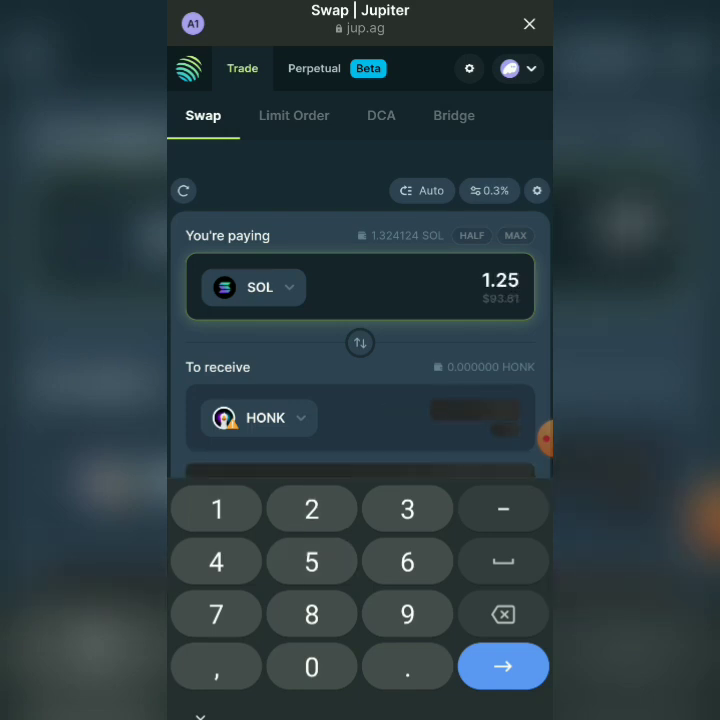
pyautogui.press('BackSpace')
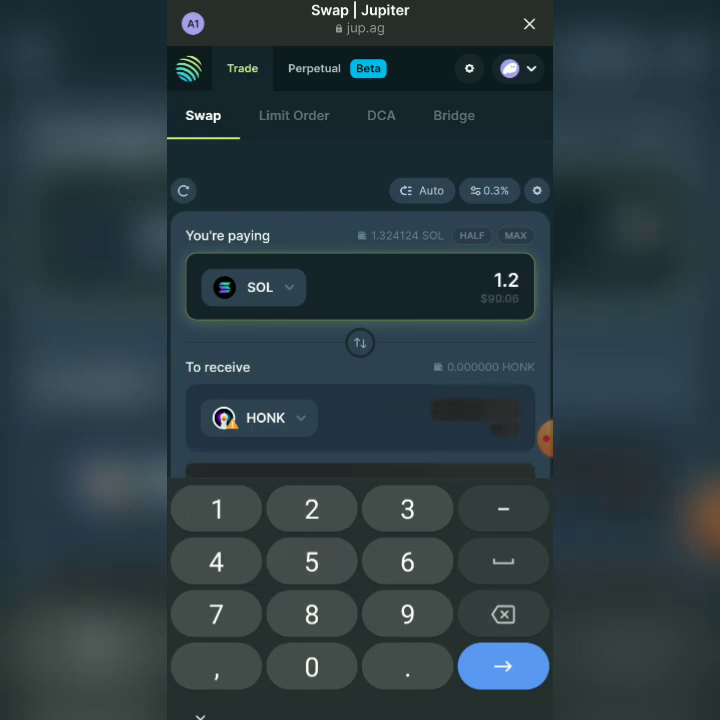
pyautogui.write('3')
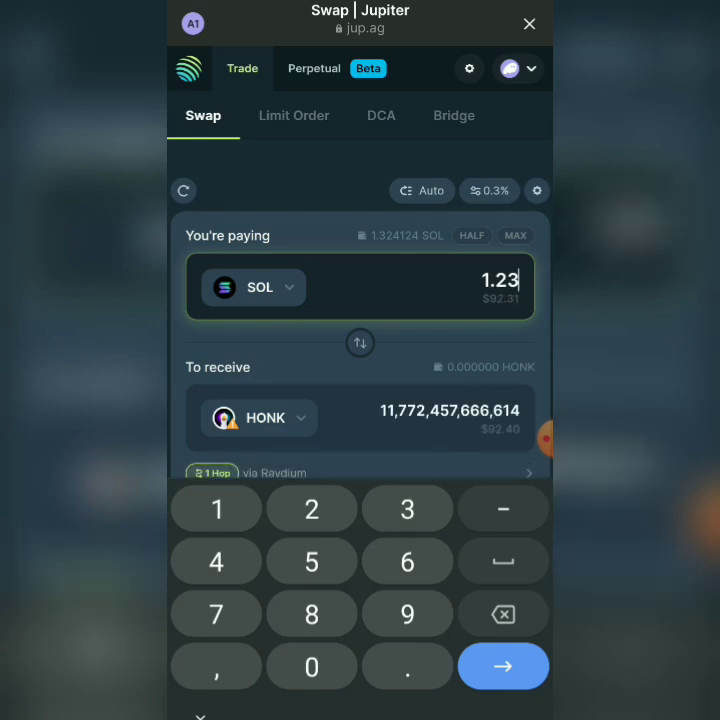
pyautogui.press('Return')
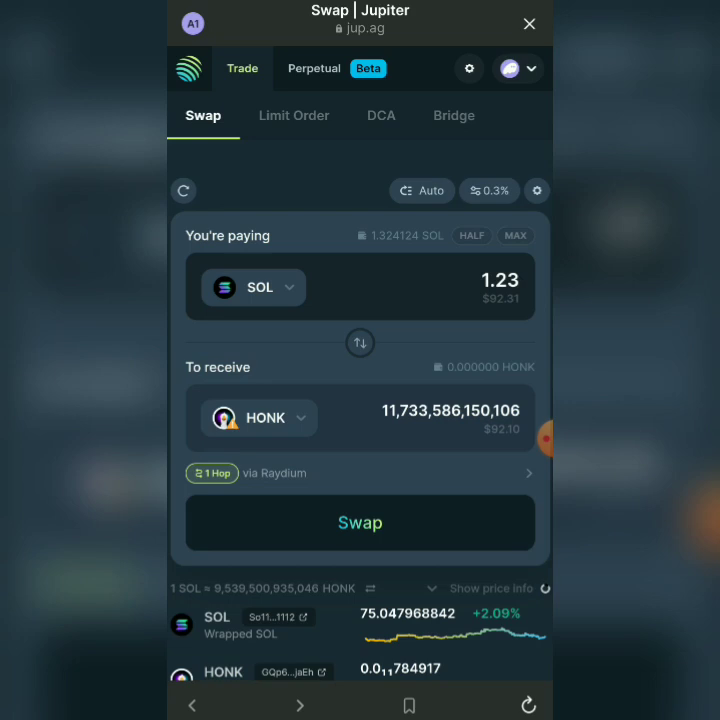
# Submit the 1.23 SOL to HONK swap and approve it in Phantom's Confirm sheet.
pyautogui.click(360, 522)
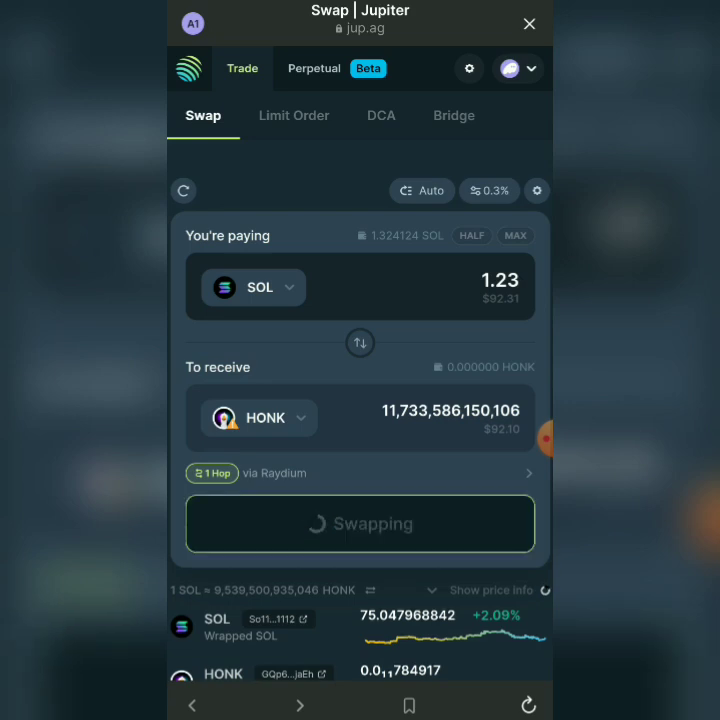
pyautogui.click(545, 437)
pyautogui.click(477, 466)
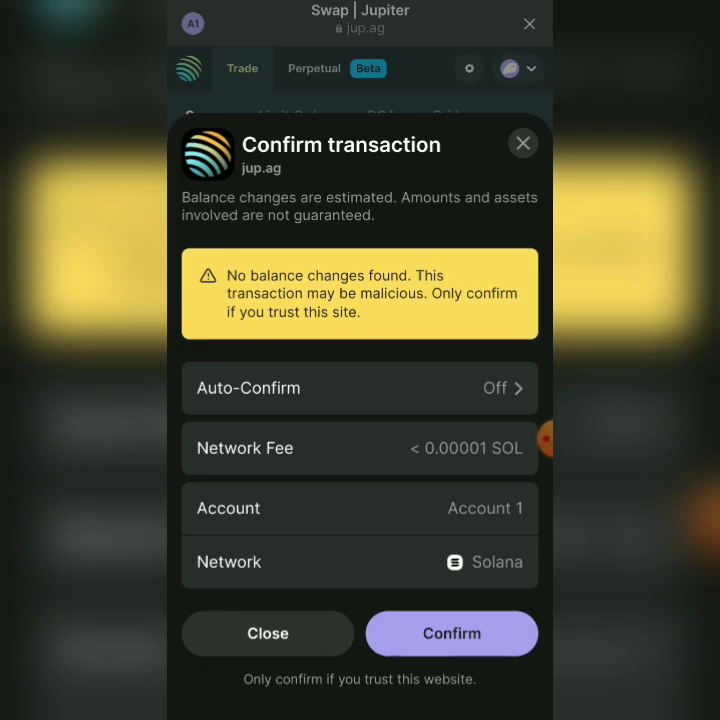
pyautogui.click(452, 633)
pyautogui.click(452, 633)
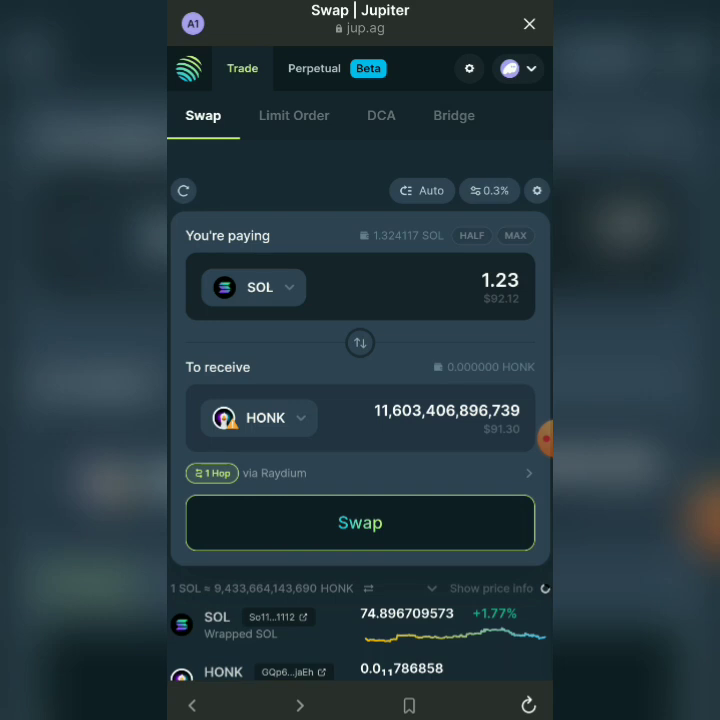
pyautogui.scroll(-1, 360, 400)
pyautogui.scroll(1, 360, 400)
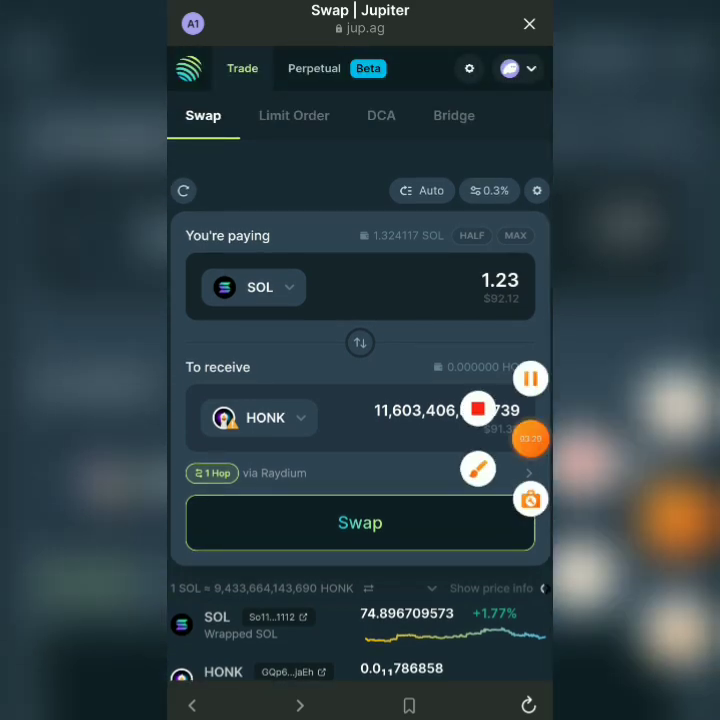
pyautogui.click(478, 468)
pyautogui.moveTo(482, 156); pyautogui.dragTo(510, 166)
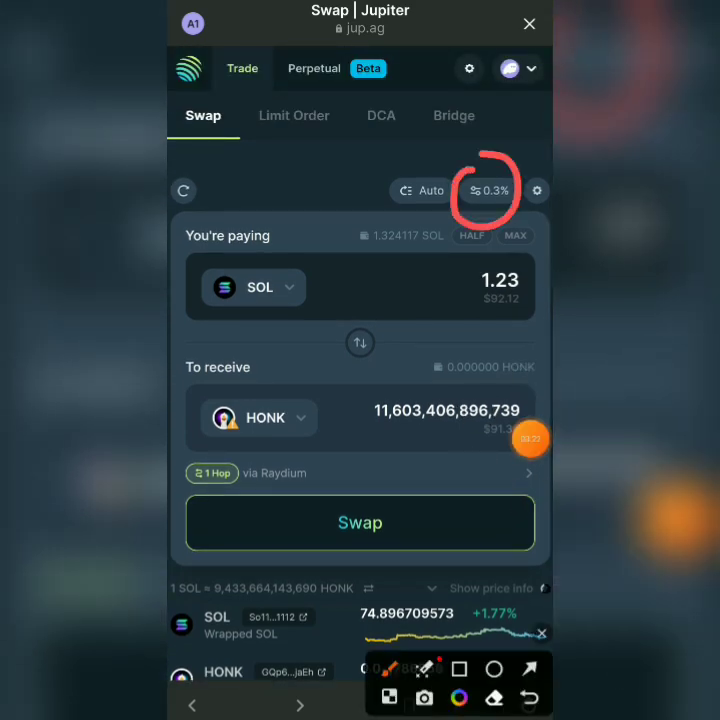
pyautogui.click(541, 633)
pyautogui.click(489, 190)
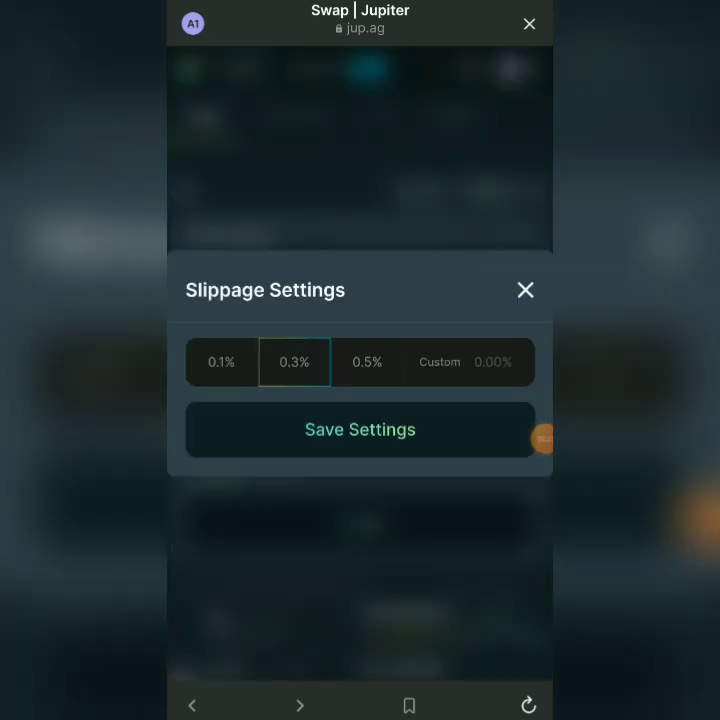
pyautogui.click(367, 362)
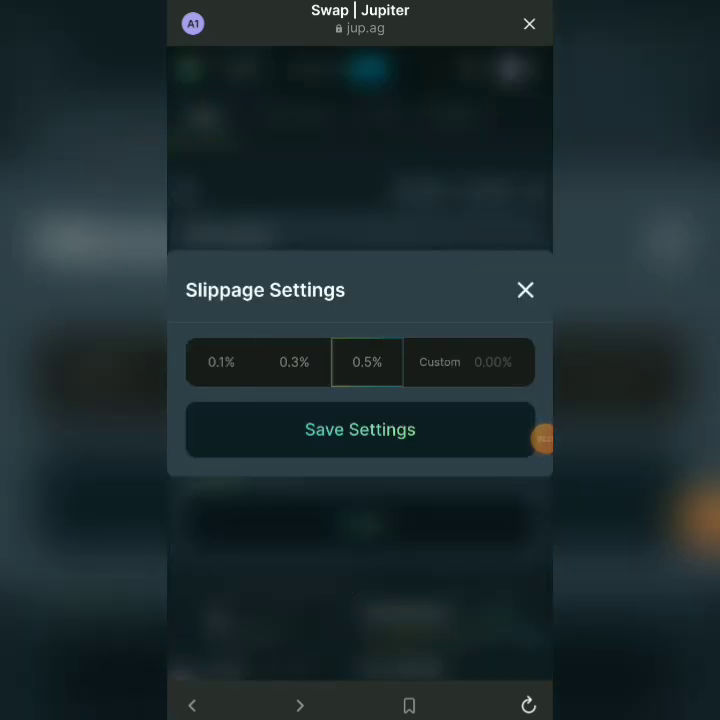
pyautogui.click(525, 290)
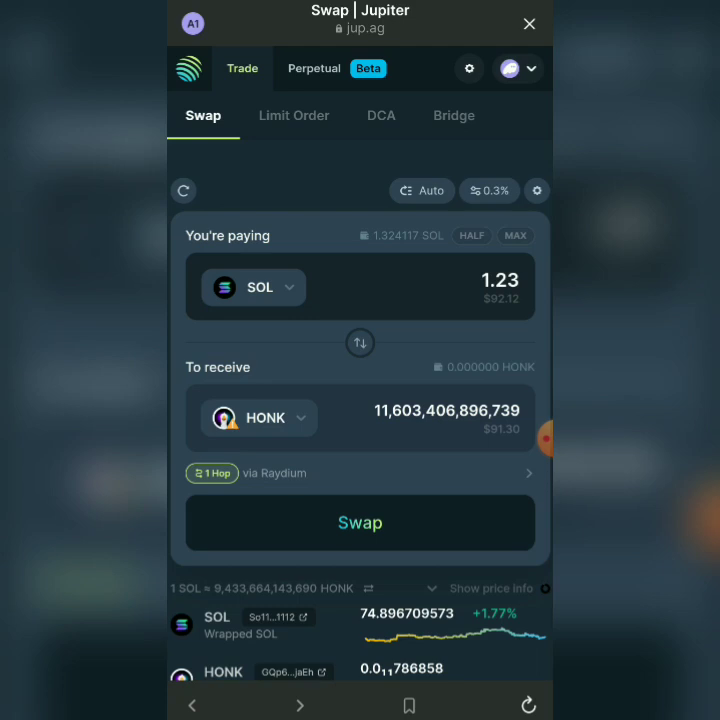
# Change the paying amount to 1.232 SOL and start the HONK swap.
pyautogui.click(510, 290)
pyautogui.press('BackSpace')
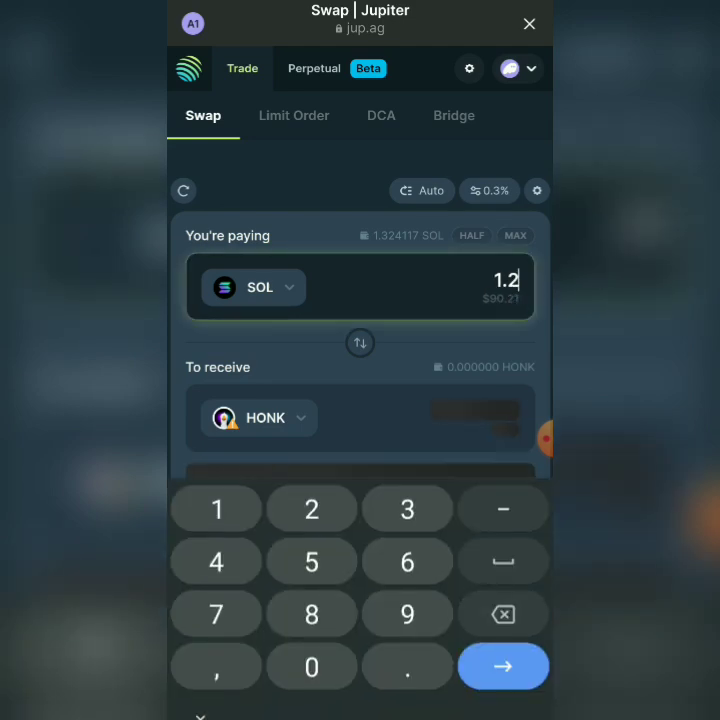
pyautogui.write('32')
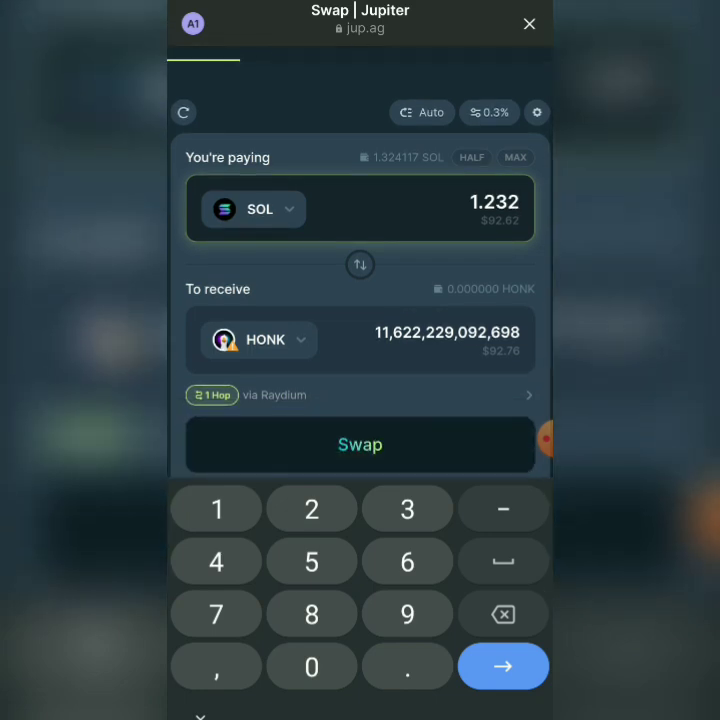
pyautogui.click(360, 445)
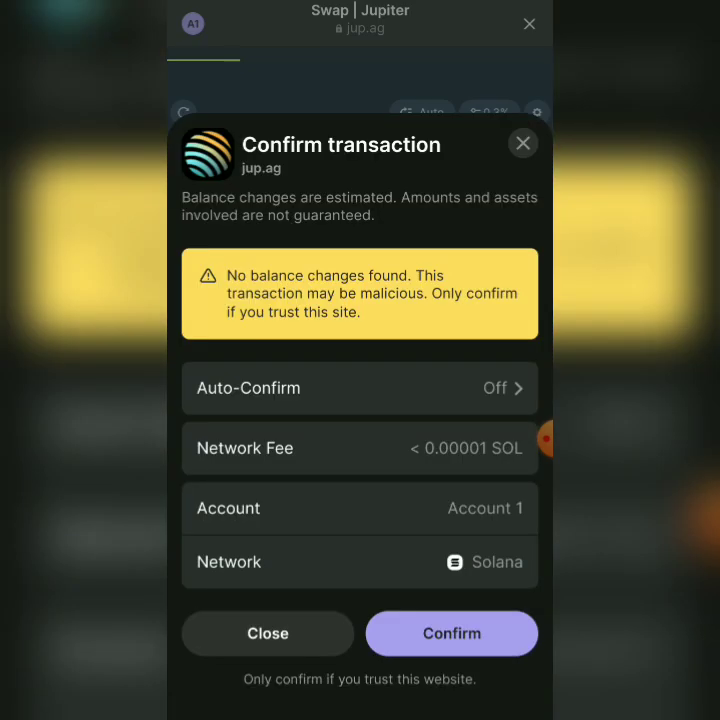
# Confirm the 1.232 SOL swap transaction and wait for the HONK balance to arrive.
pyautogui.click(452, 633)
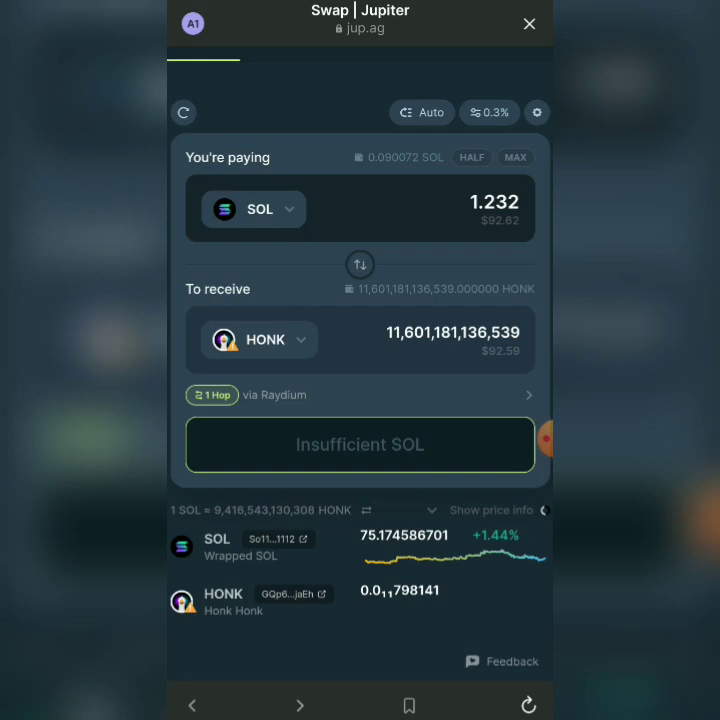
# Preview swapping the MAX HONK balance to SOL, then flip back to SOL-to-HONK.
pyautogui.click(360, 264)
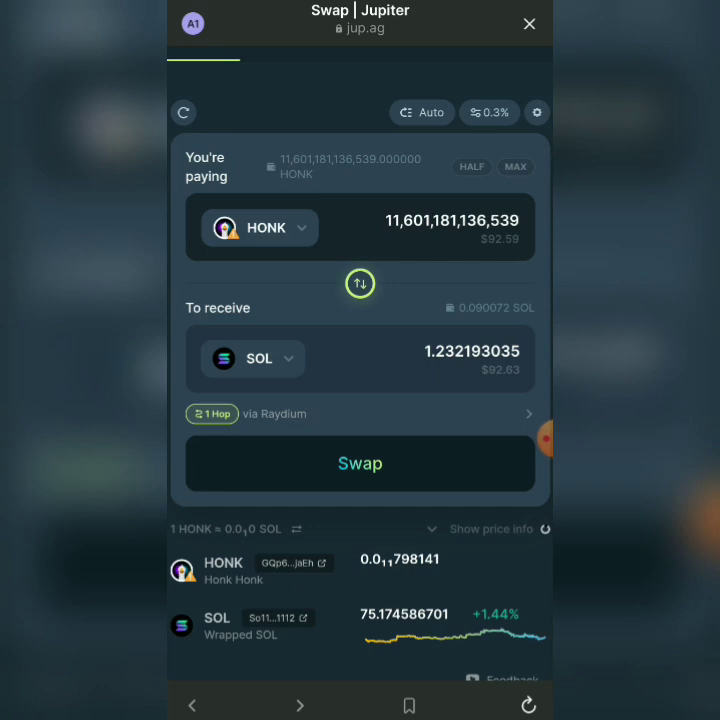
pyautogui.click(515, 166)
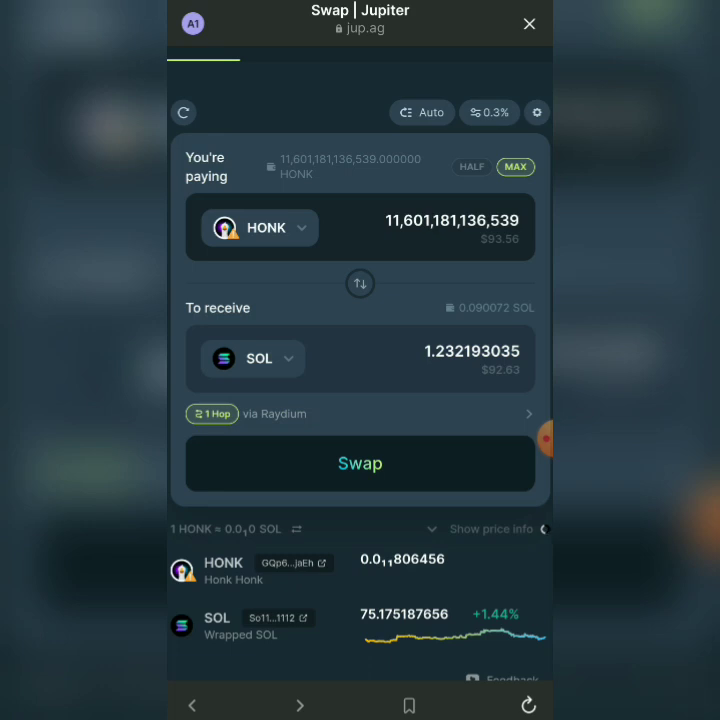
pyautogui.scroll(2, 360, 400)
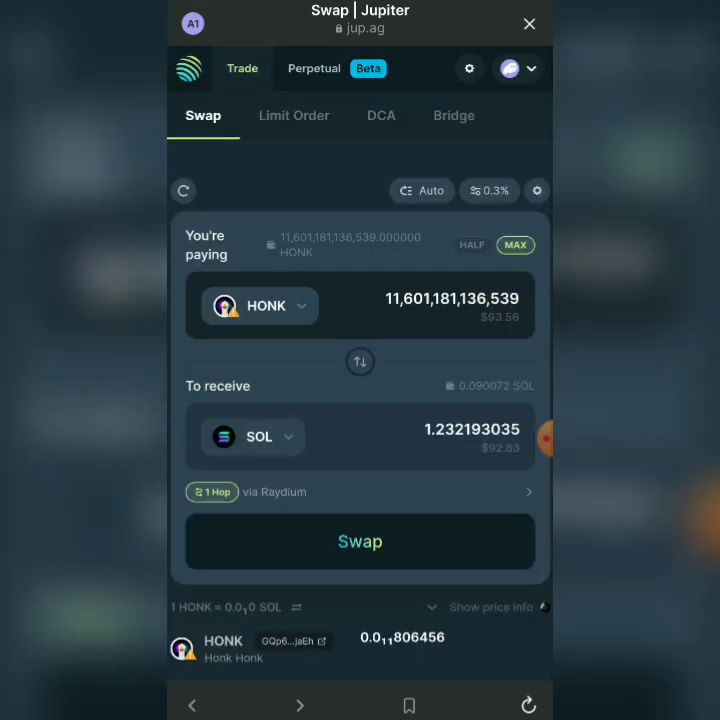
pyautogui.scroll(-2, 360, 400)
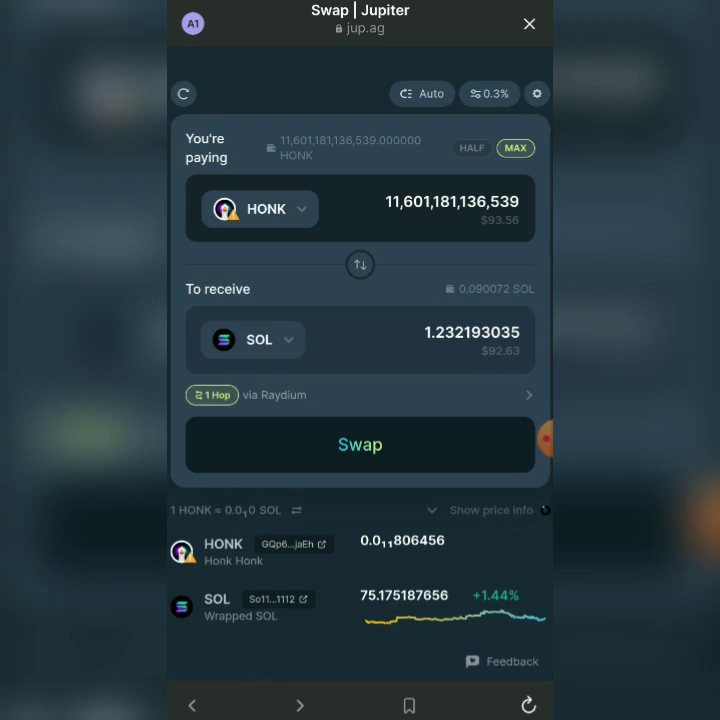
pyautogui.click(360, 264)
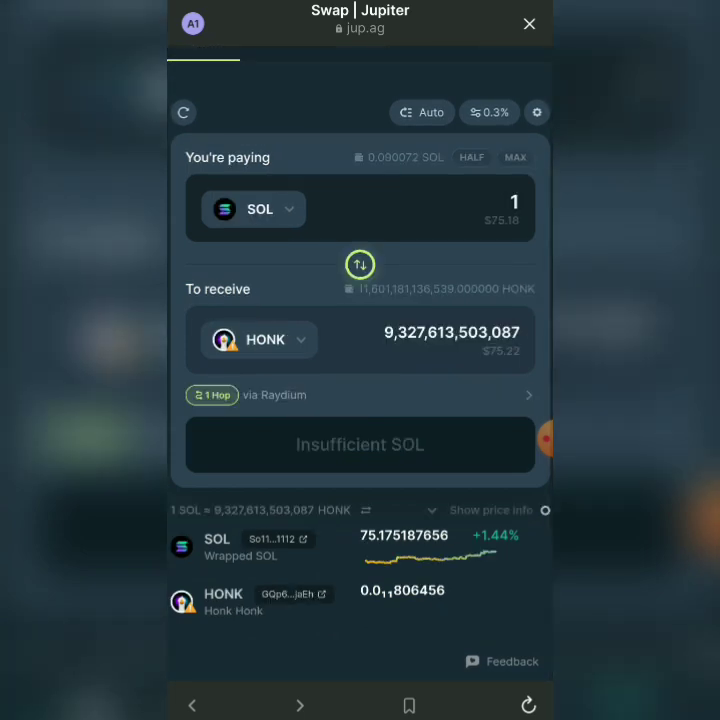